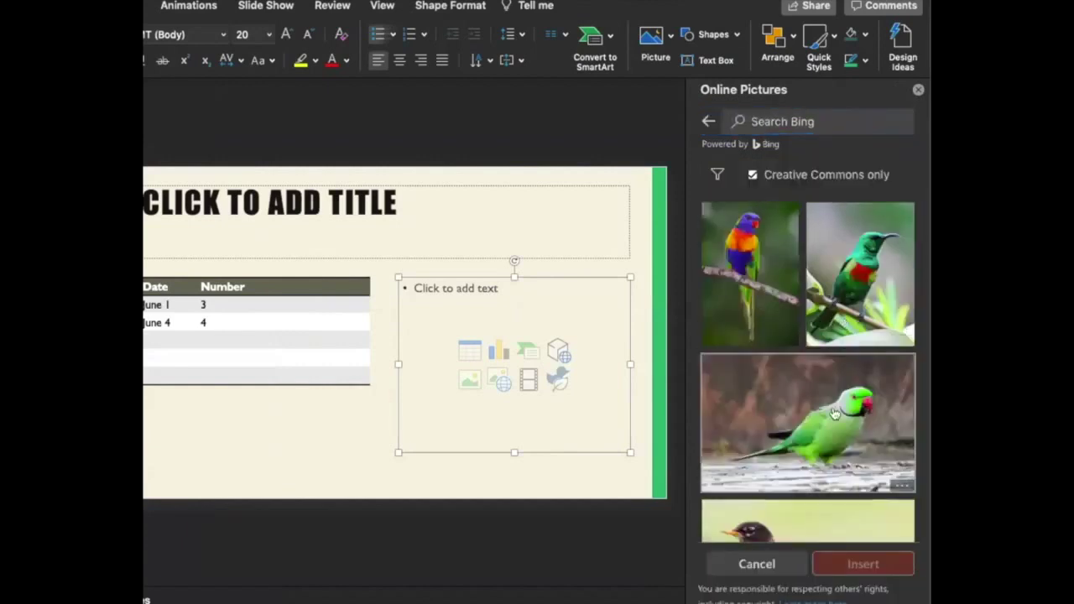
Step: Insert the online picture of the green sunbird beside slide 3's table, enlarge it and move it closer to the table
left_click(852, 233)
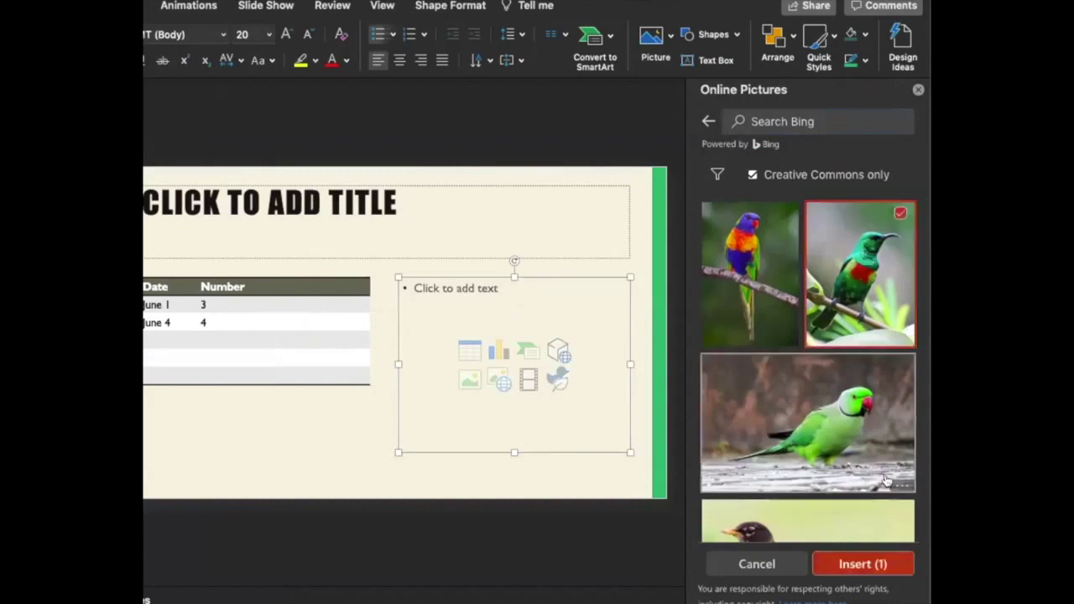
left_click(856, 563)
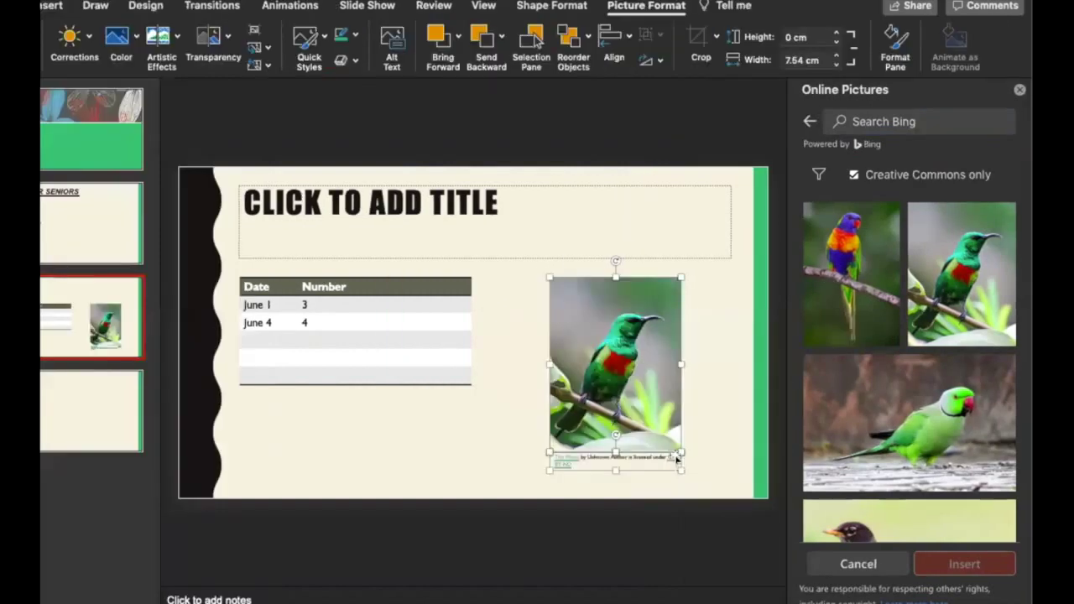
left_click_drag(675, 453, 715, 450)
left_click_drag(617, 370, 574, 365)
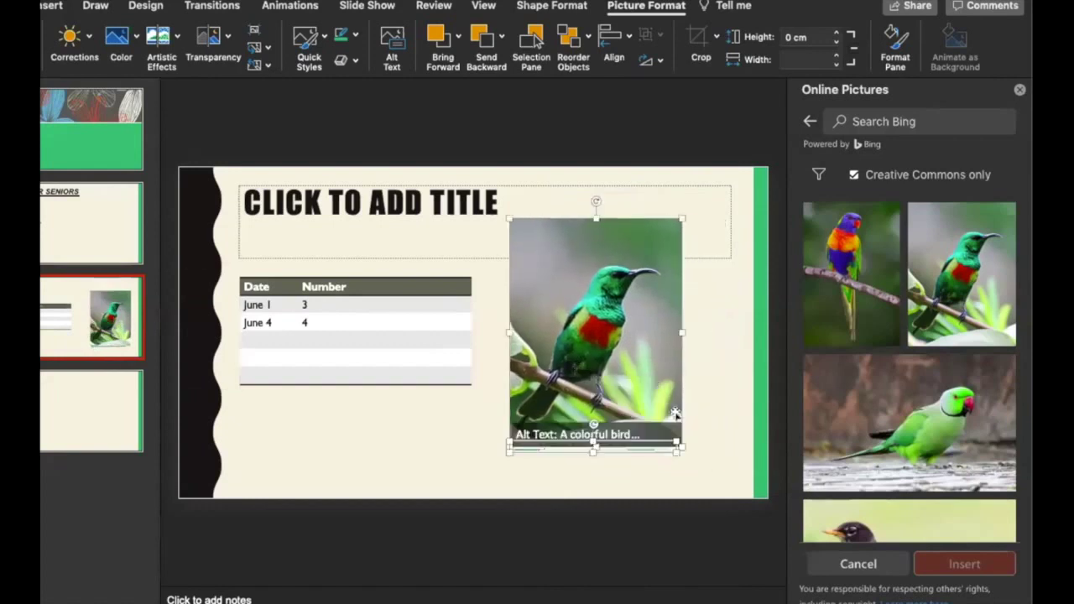
left_click(727, 412)
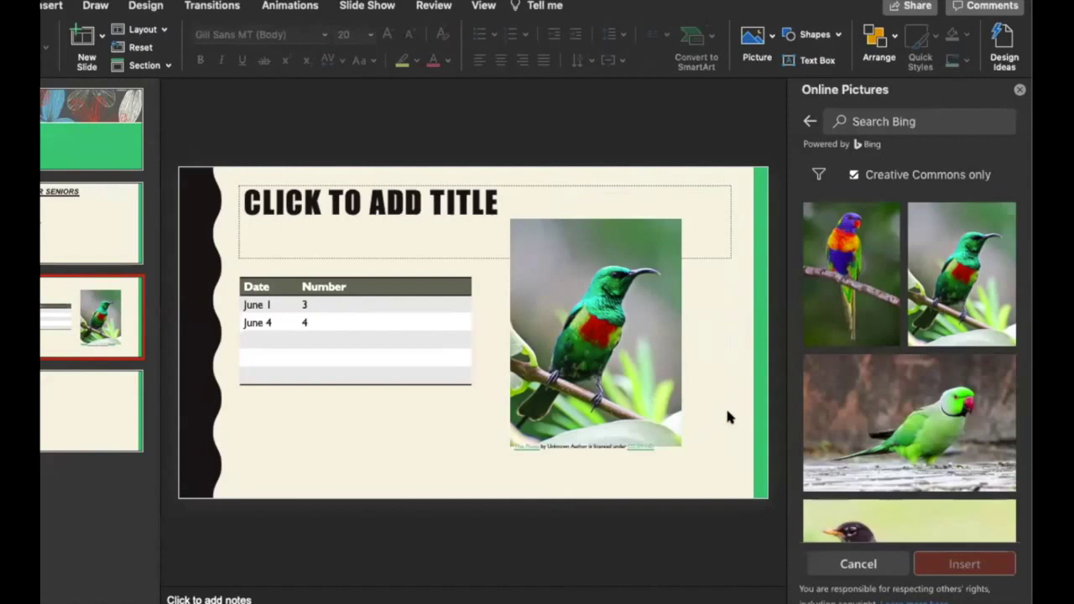
Step: Enter the title "CYBER SENIORS" on slide 4
left_click(84, 414)
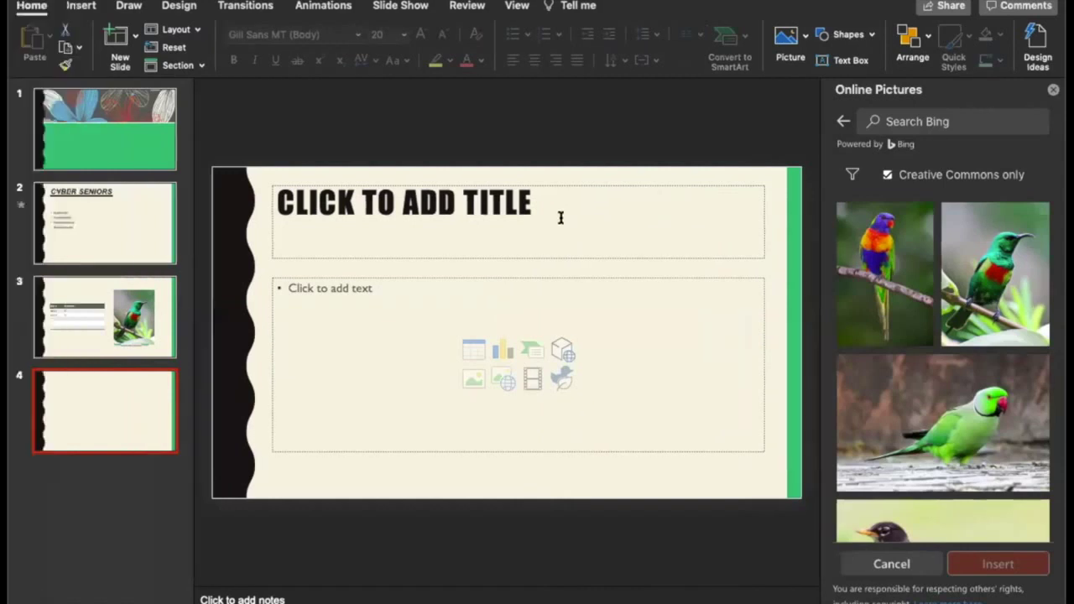
left_click(529, 217)
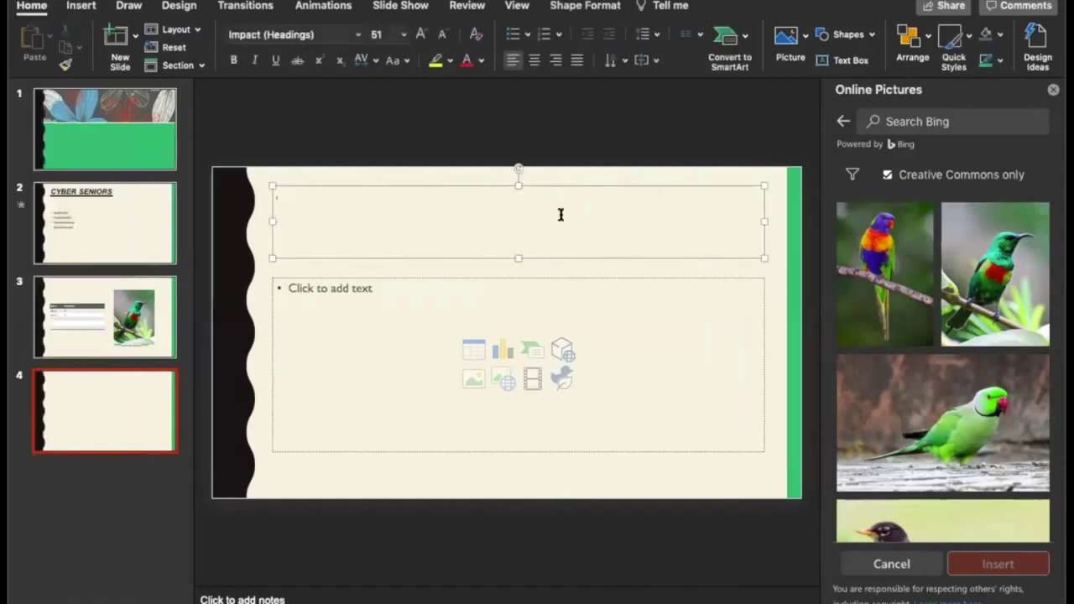
type("CYBER SE")
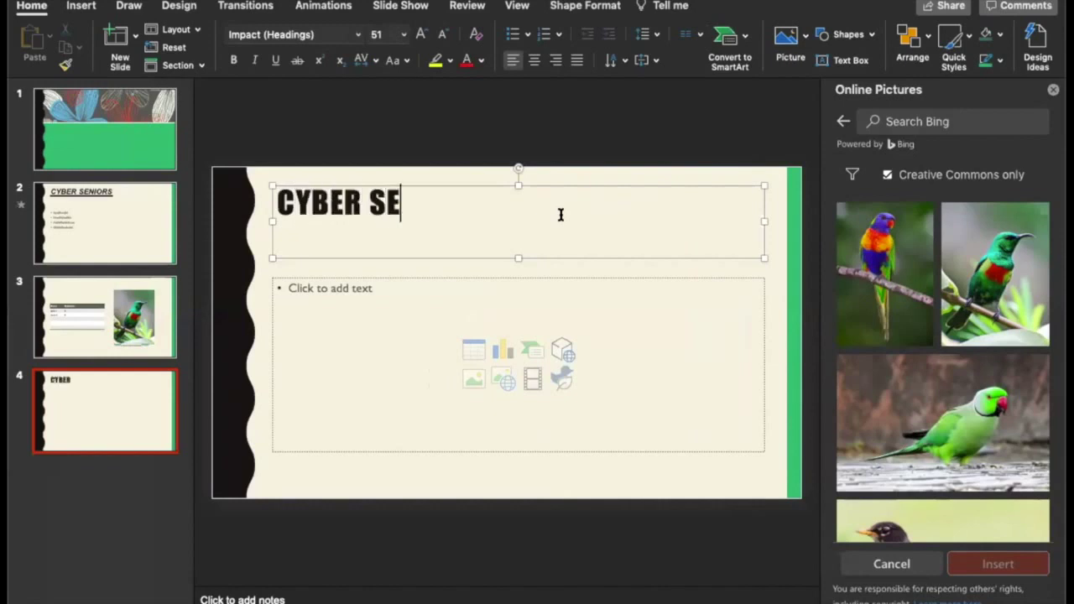
type("NIORS")
Step: Fill slide 4's body text with bullets 1, 2, 3 and 4, leaving blank lines between them
left_click(356, 336)
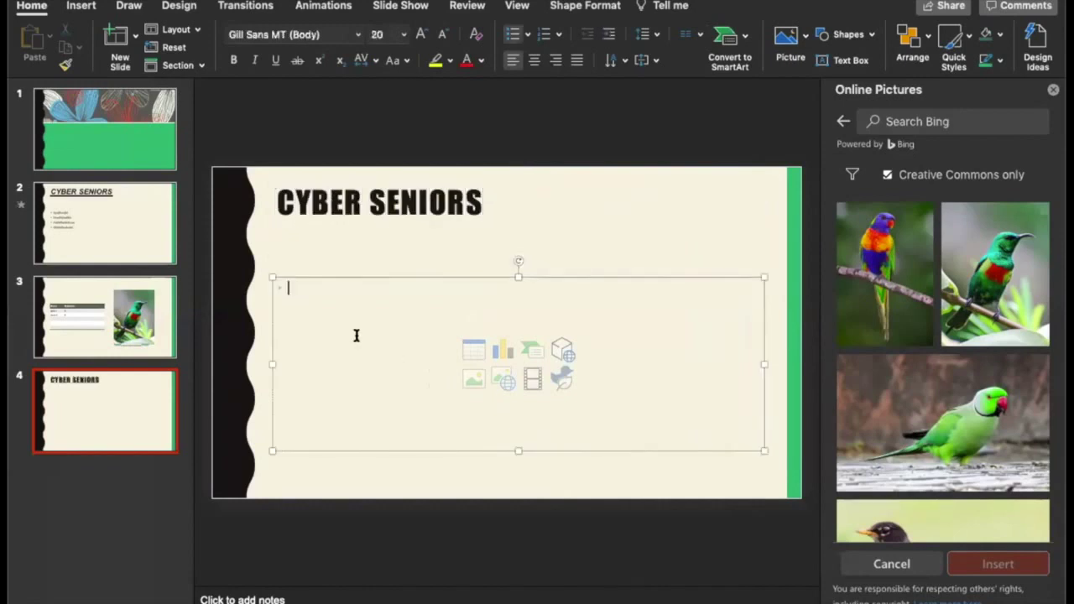
type("1")
key("Return")
key("Return")
type("2")
key("Return")
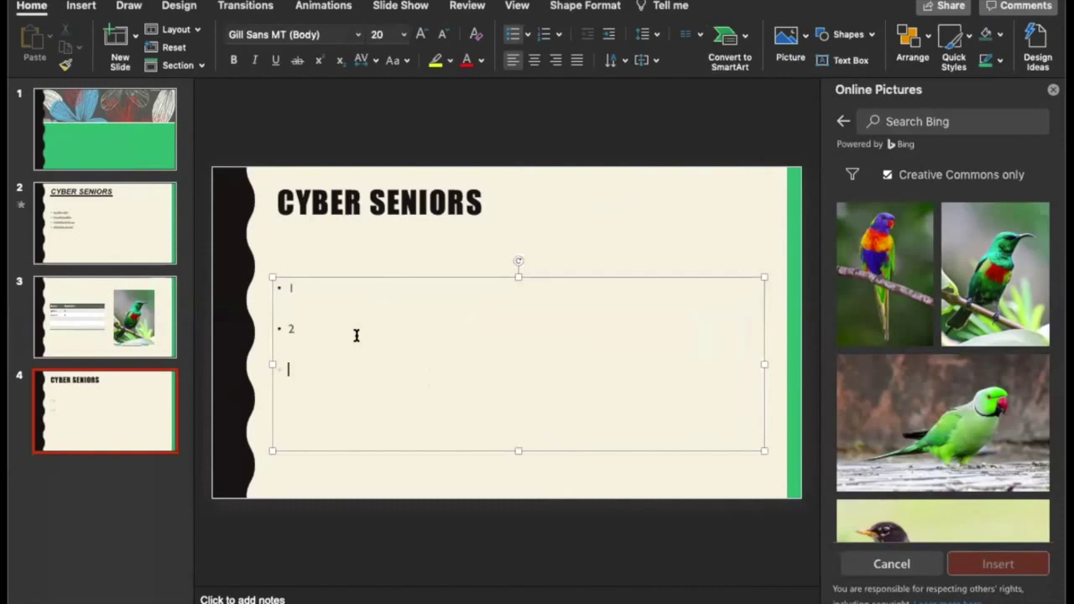
type("5")
type("3")
left_click_drag(299, 422, 283, 426)
type("4")
Step: Apply the Wheel entrance animation to slide 4's title
left_click(429, 201)
triple_click(315, 198)
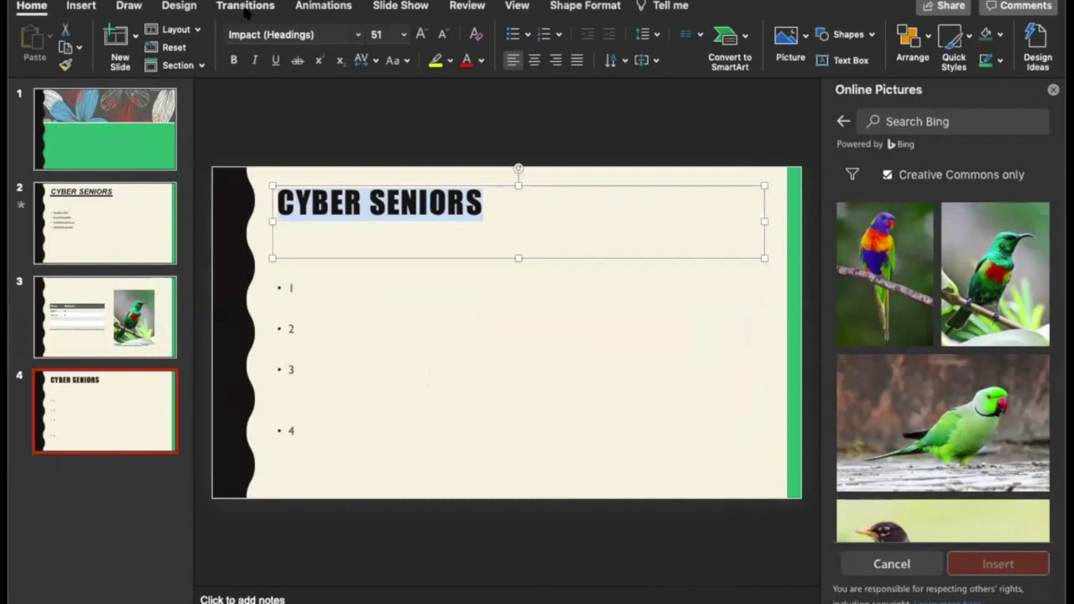
left_click(320, 8)
triple_click(369, 203)
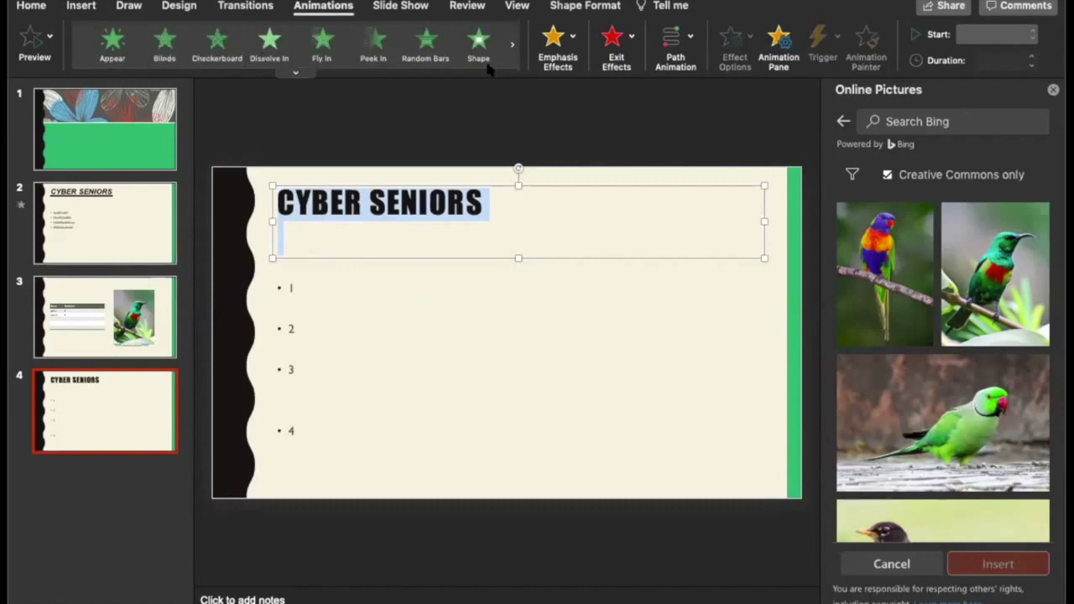
left_click(512, 43)
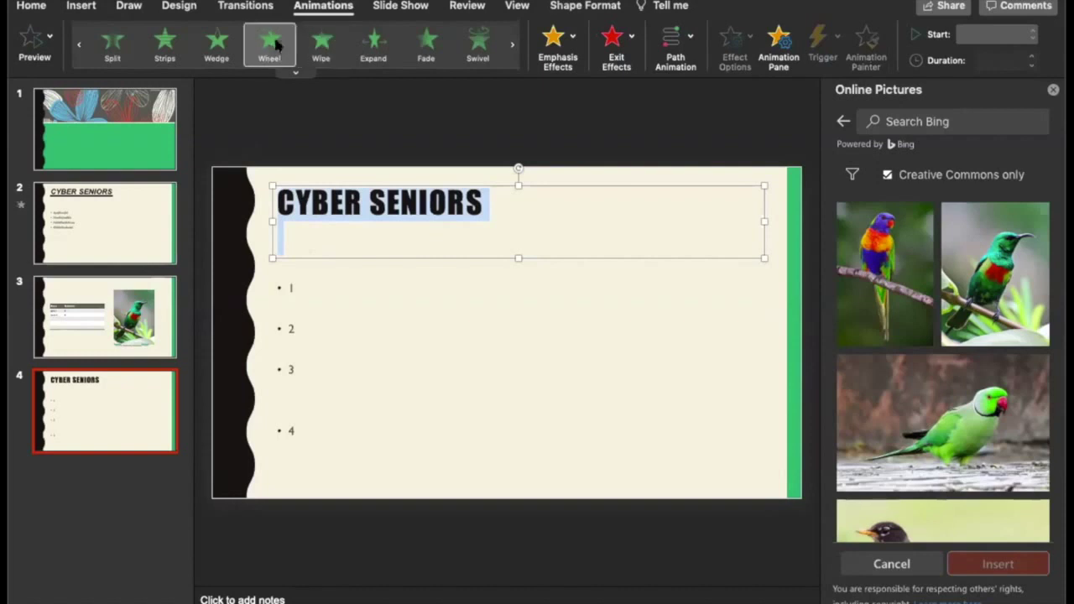
left_click(269, 44)
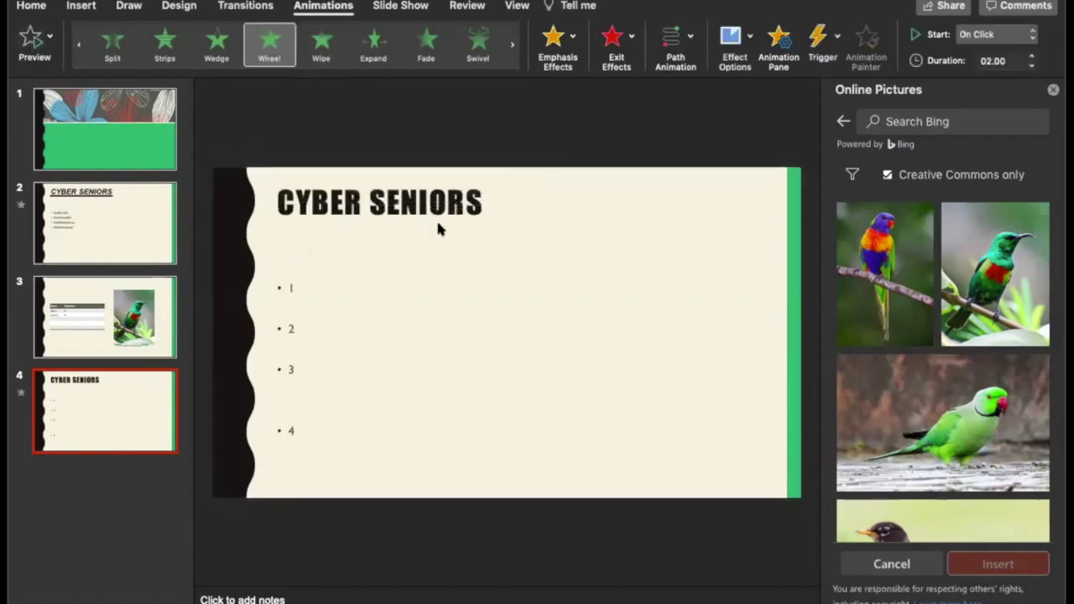
Step: Apply the Expand entrance animation to bullet 1 on slide 4
left_click(307, 333)
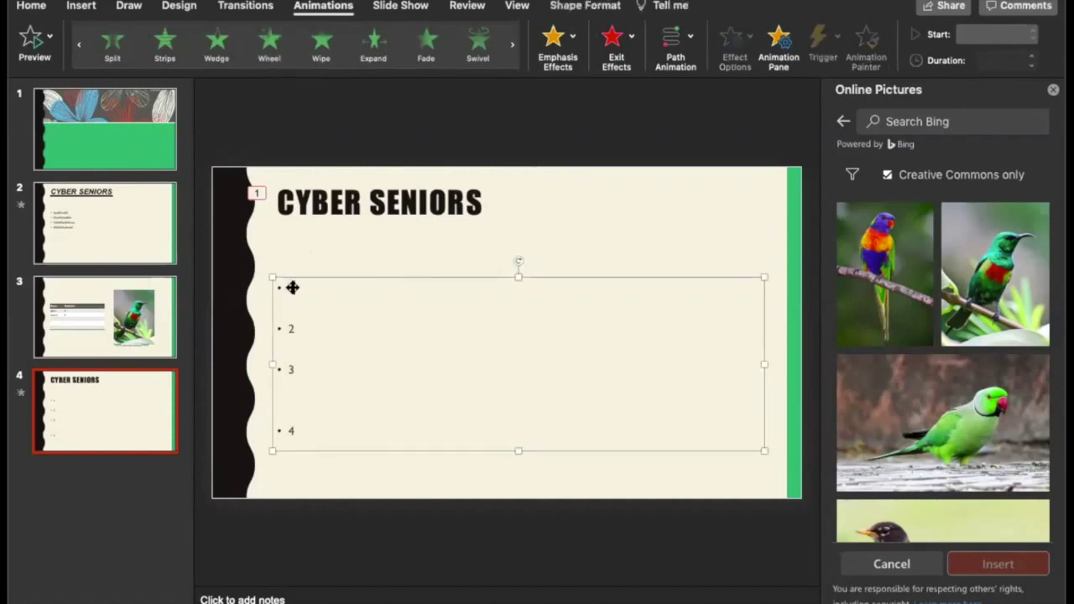
double_click(302, 288)
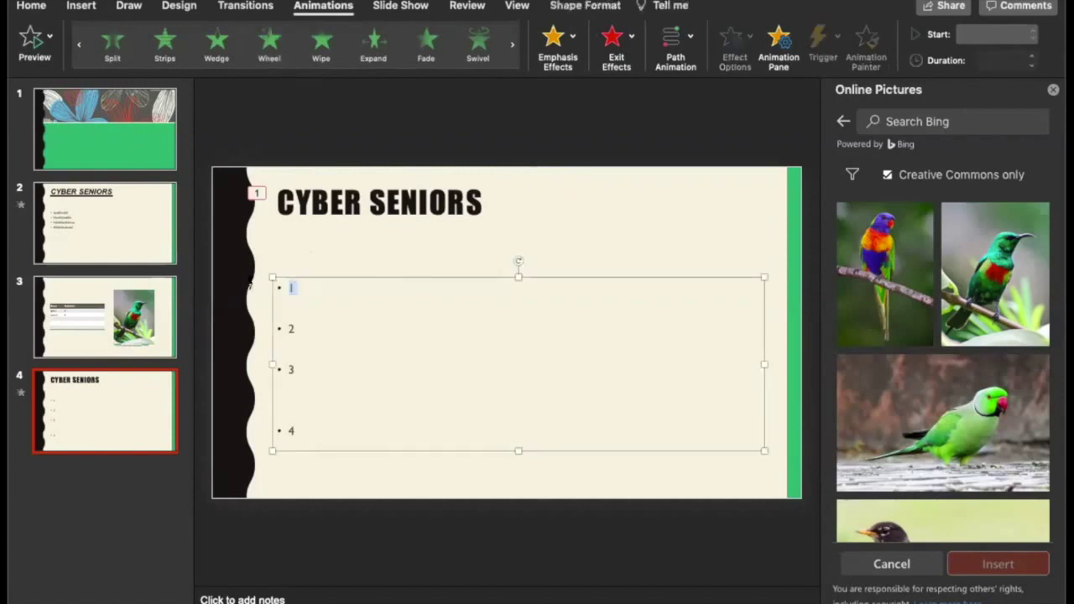
left_click(370, 40)
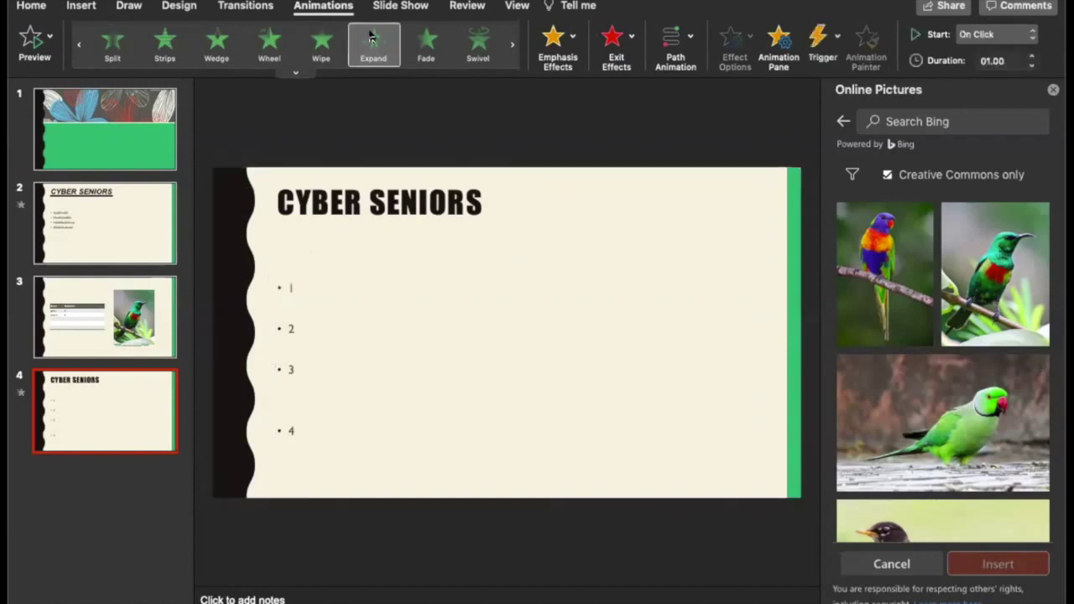
Step: Apply the Strips entrance animation to bullet 2 on slide 4
left_click(337, 328)
double_click(291, 328)
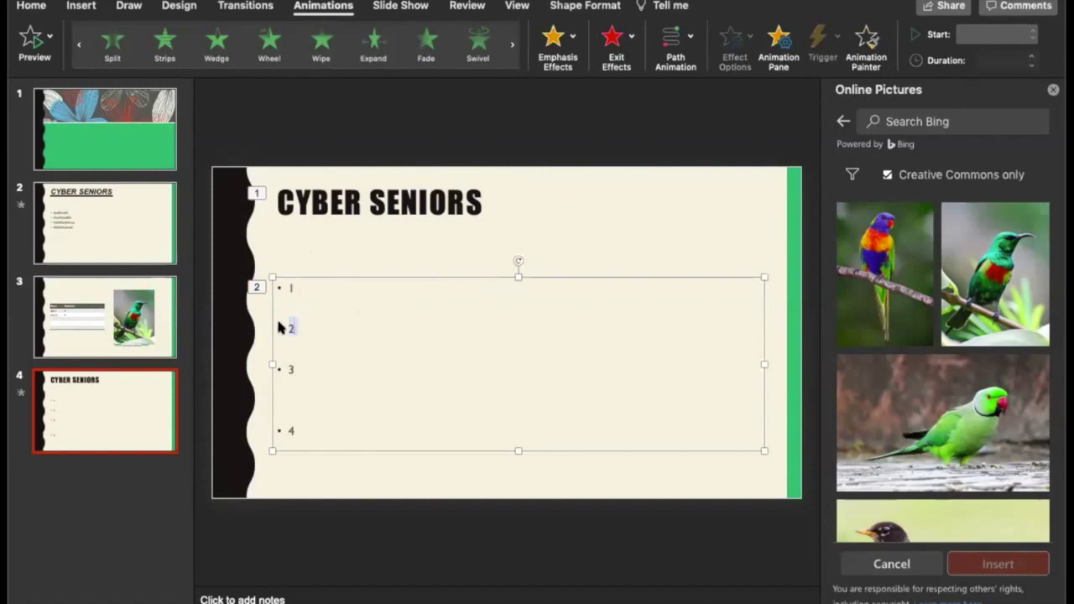
left_click(166, 44)
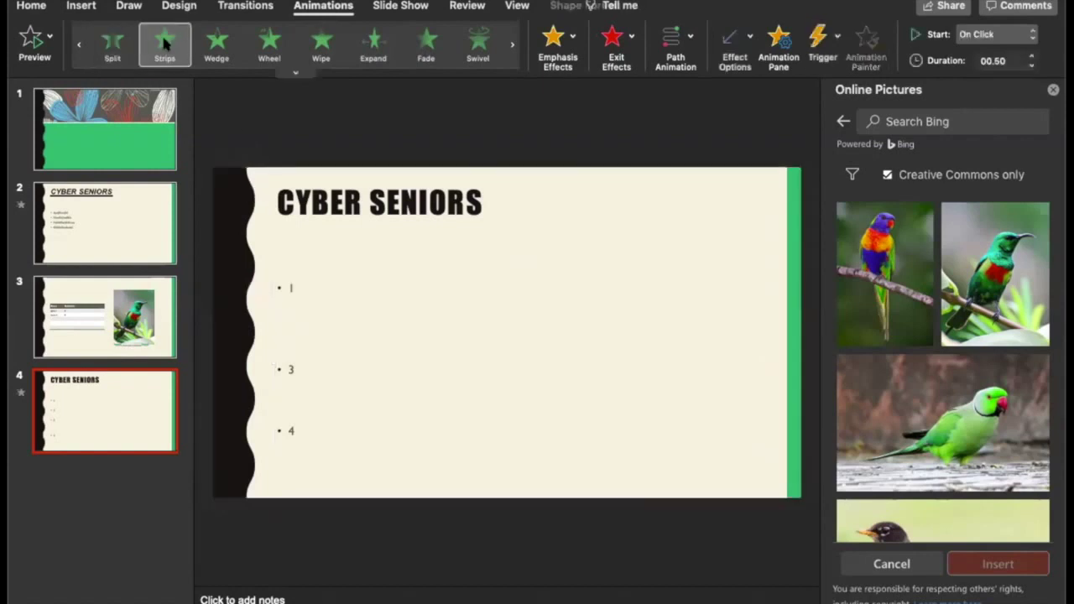
Step: Move slide 4's bullet text box slightly upward and apply the Strips entrance animation to all four bullets
left_click(356, 415)
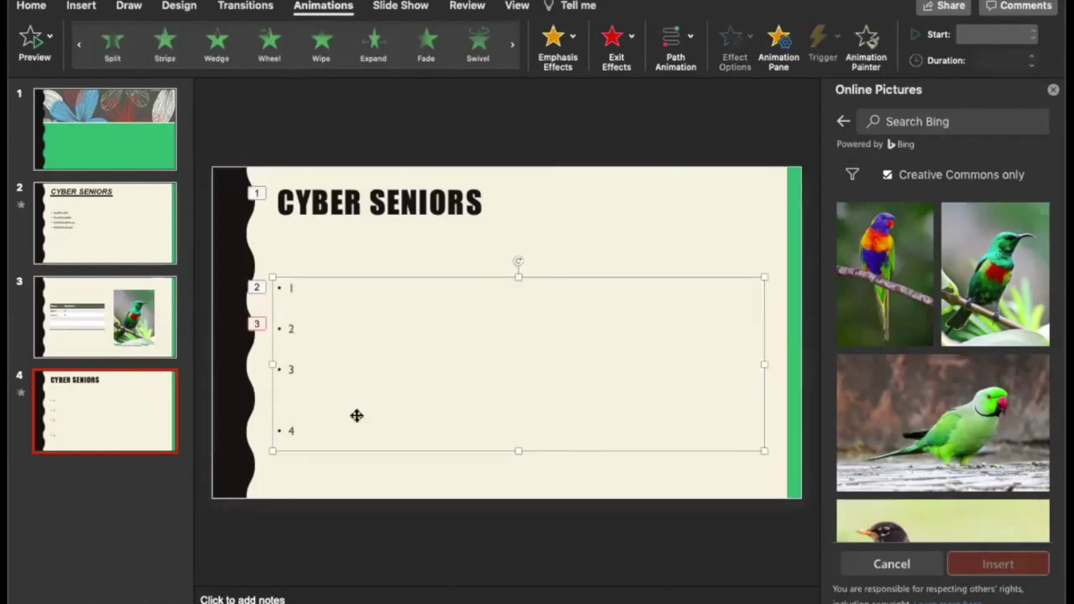
left_click_drag(305, 429, 306, 345)
left_click_drag(286, 266, 314, 437)
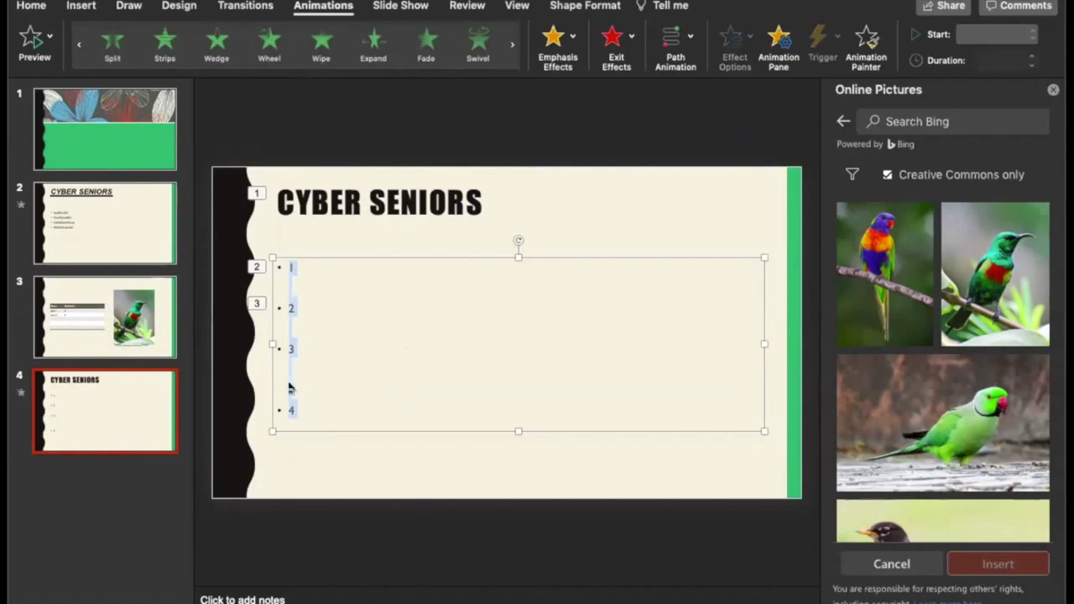
left_click(162, 50)
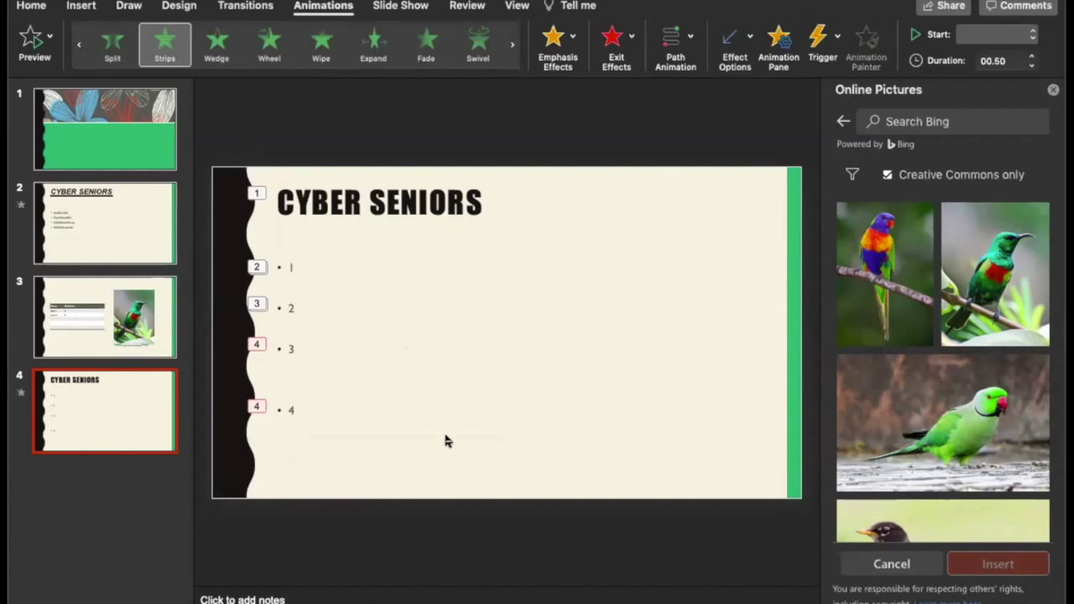
left_click(684, 106)
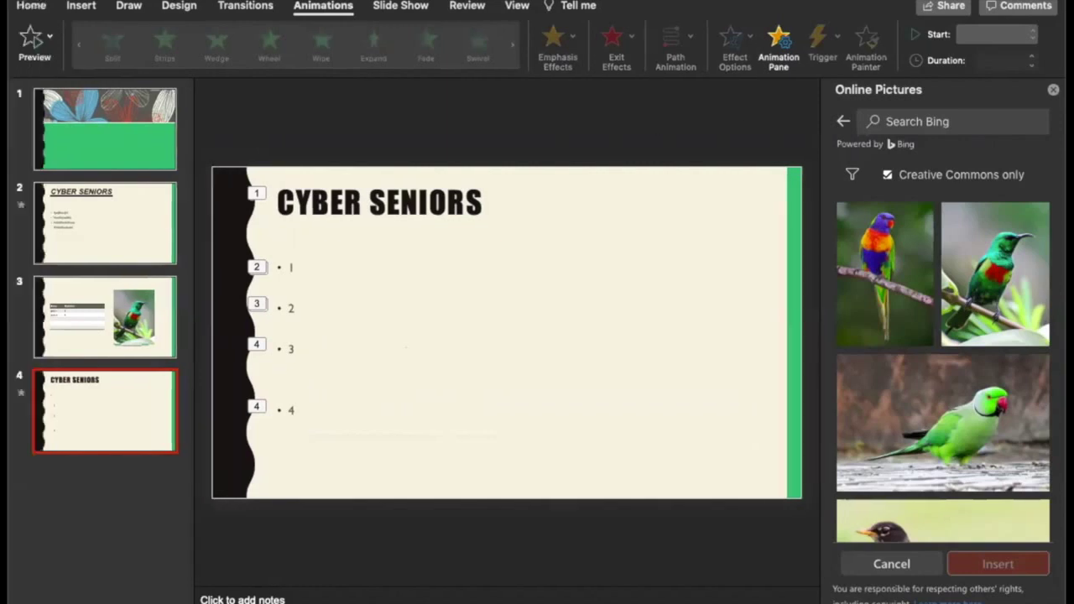
Step: Start Presenter View from slide 4 with subtitles turned on and the timer paused
left_click(185, 0)
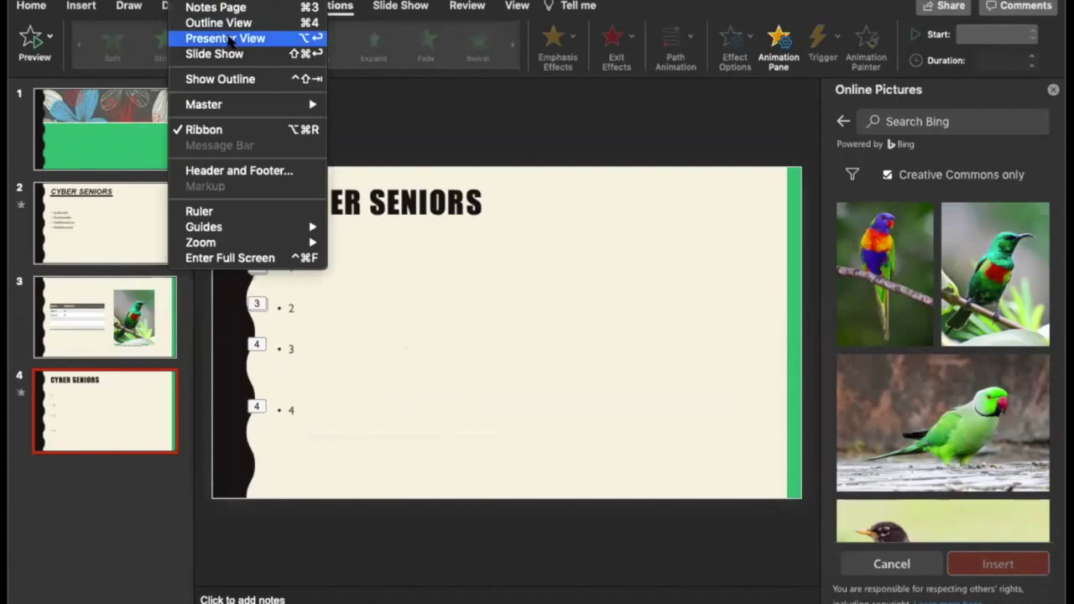
left_click(227, 38)
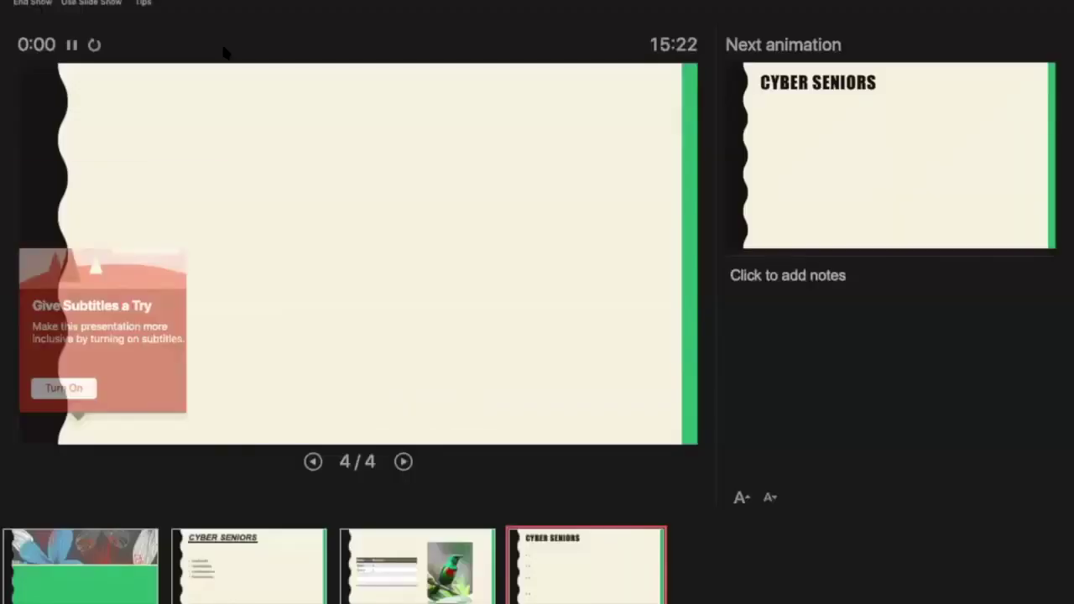
left_click(61, 384)
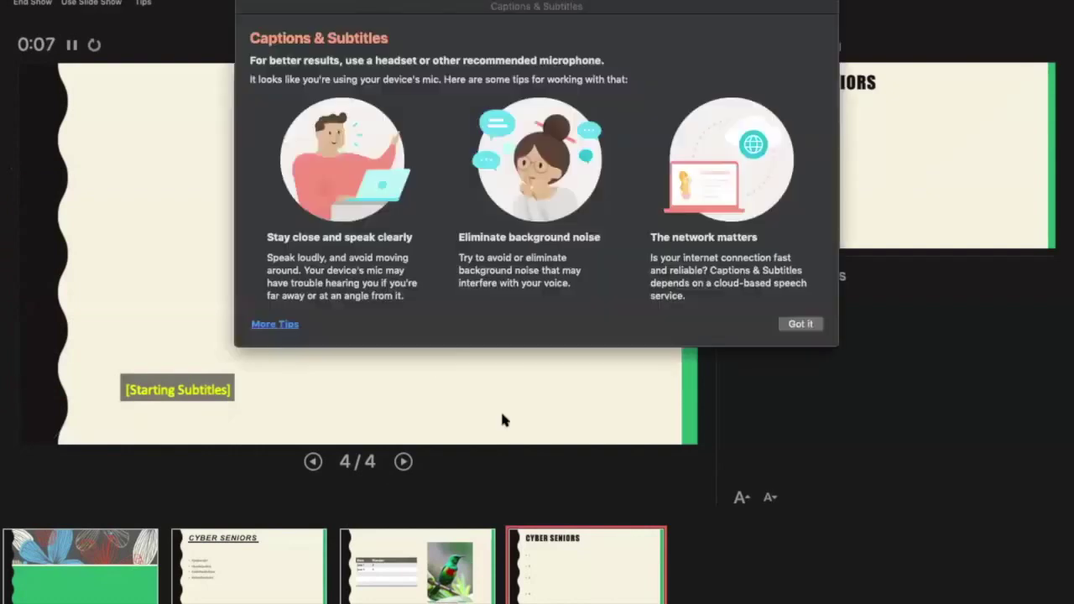
left_click(798, 322)
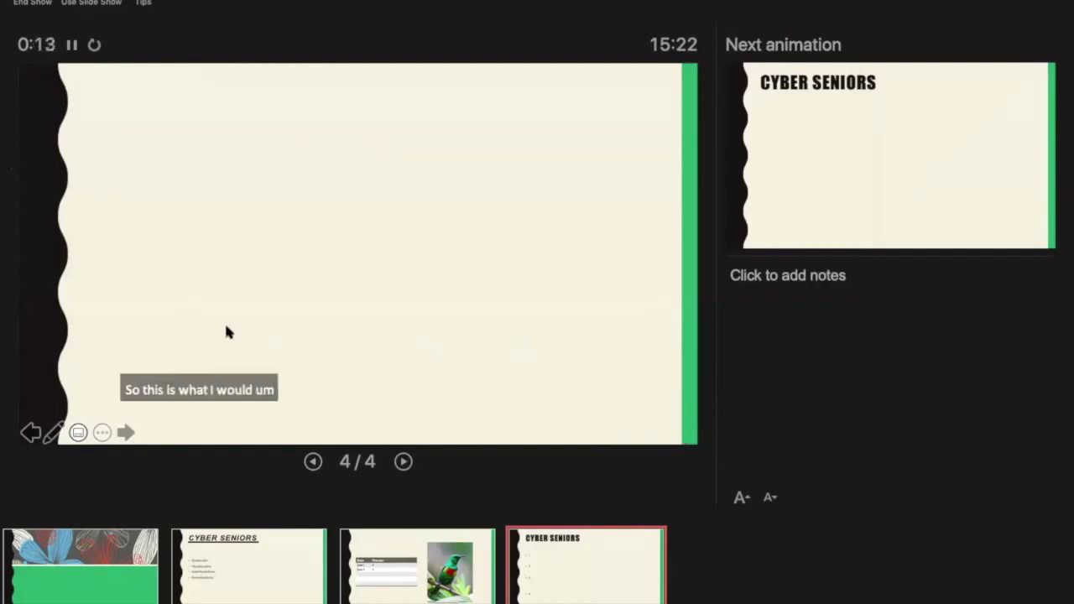
left_click(73, 45)
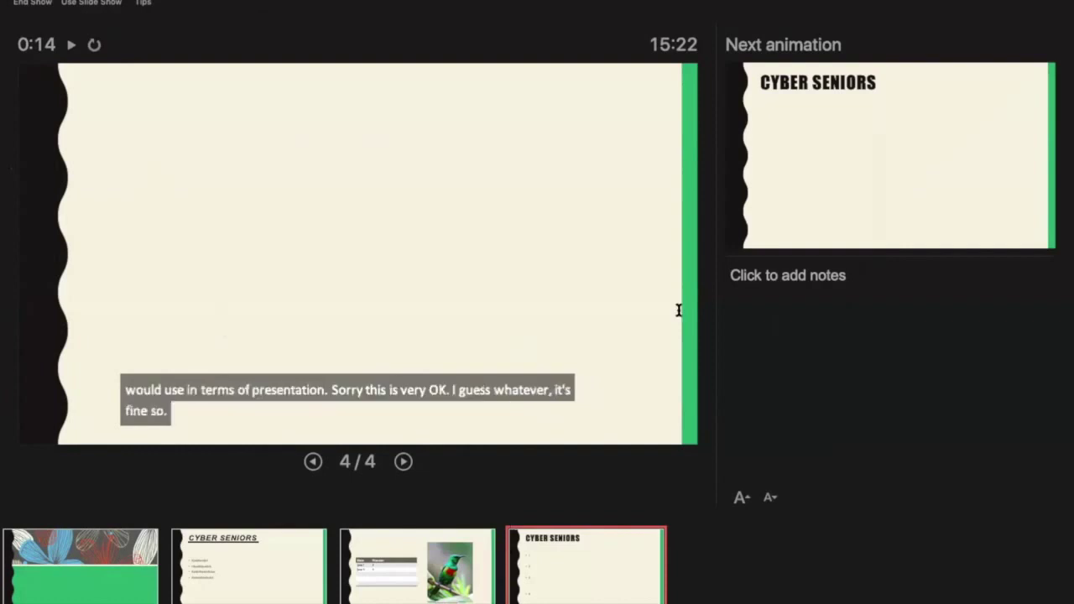
Step: Look at the notes area and browse slides 2, 3 and 4 in Presenter View
left_click(795, 282)
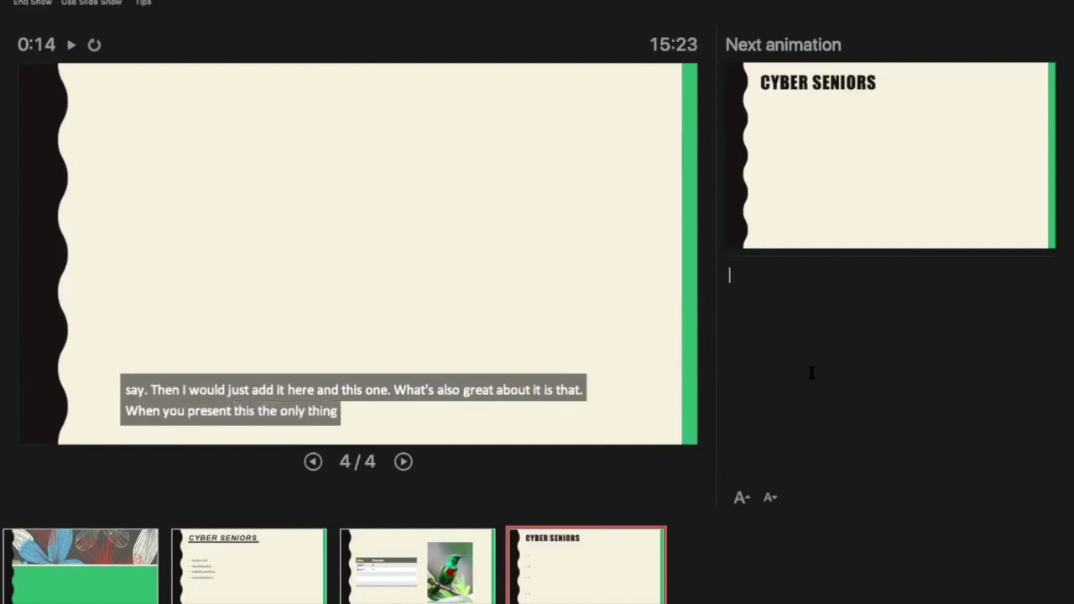
left_click(277, 583)
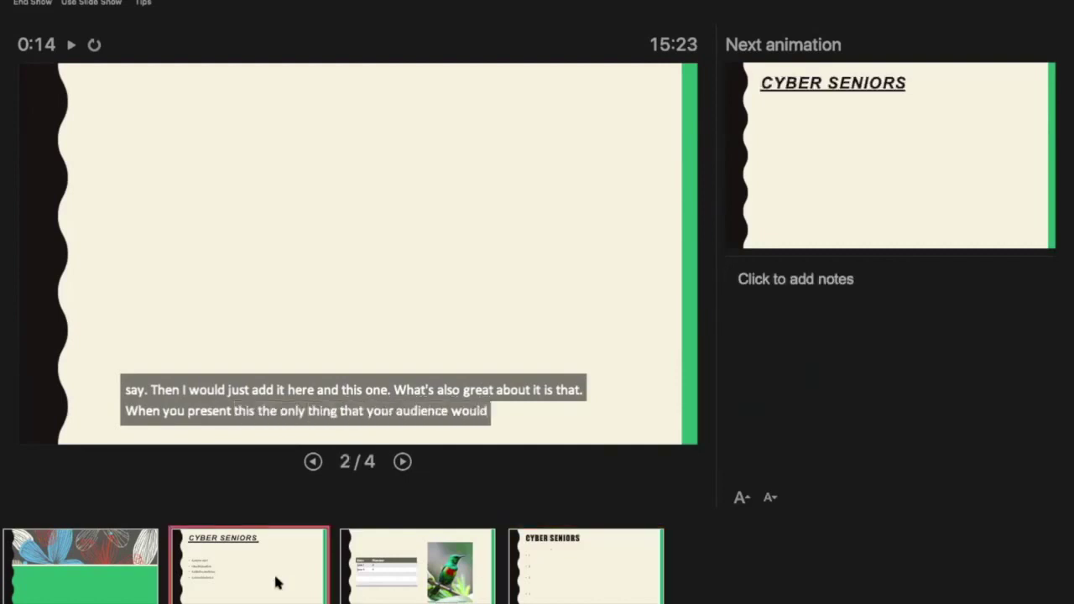
left_click(388, 573)
left_click(530, 567)
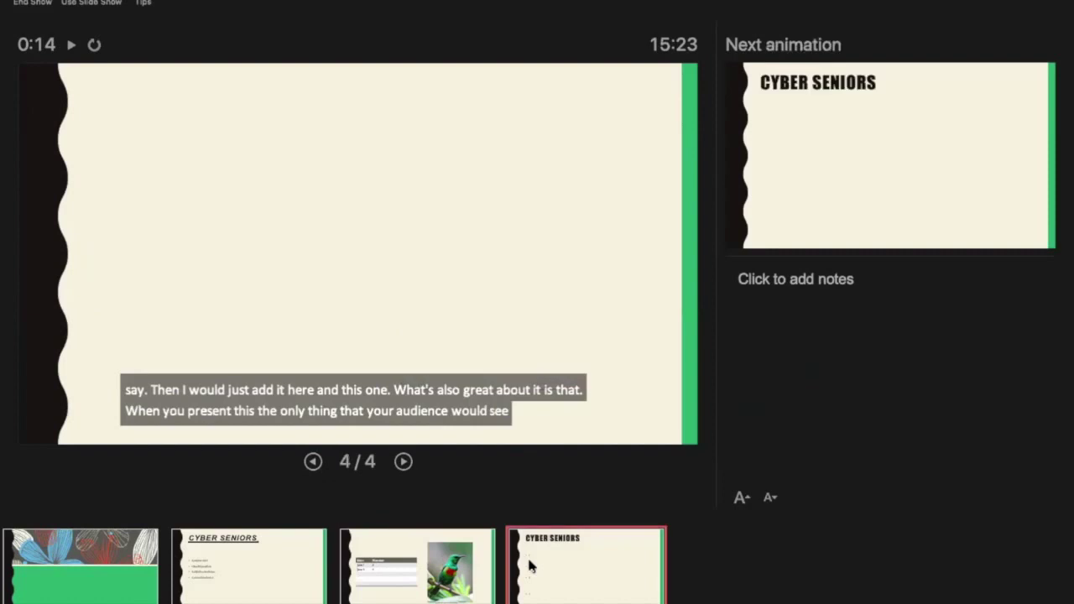
Step: Go to slide 1 in Presenter View and add the speaker note "dabfhsdabfhkdbslfds"
left_click(323, 558)
left_click(113, 554)
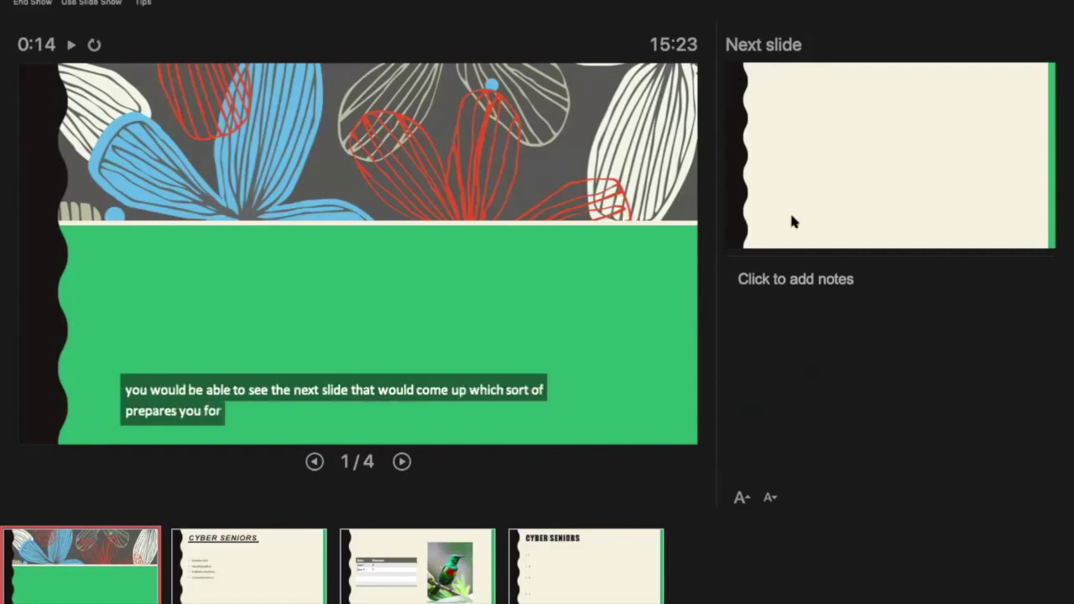
left_click(800, 278)
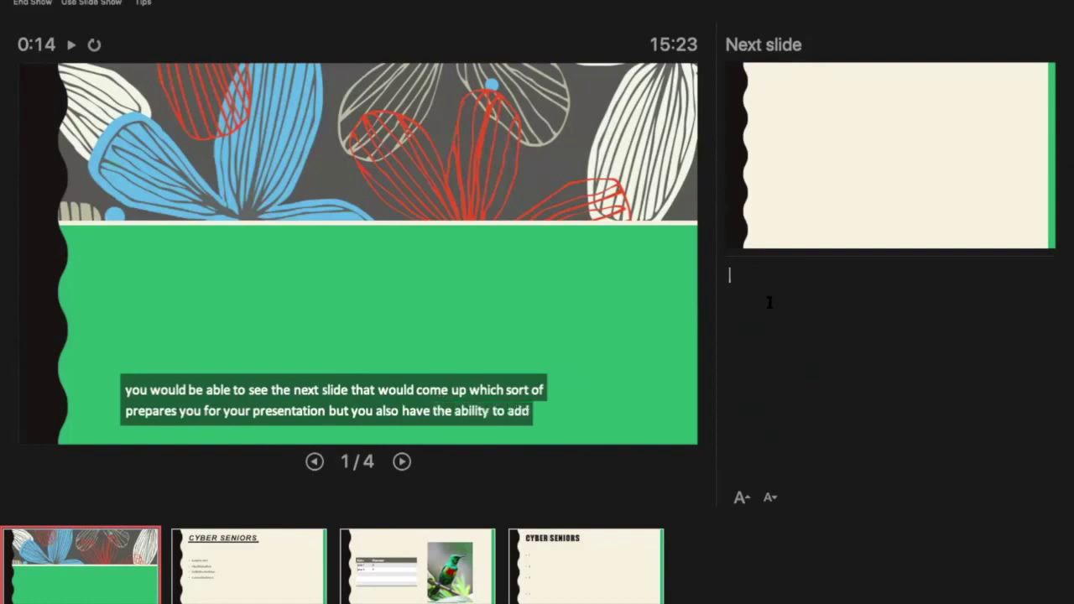
type("dabfhsdabfhkdbsifds")
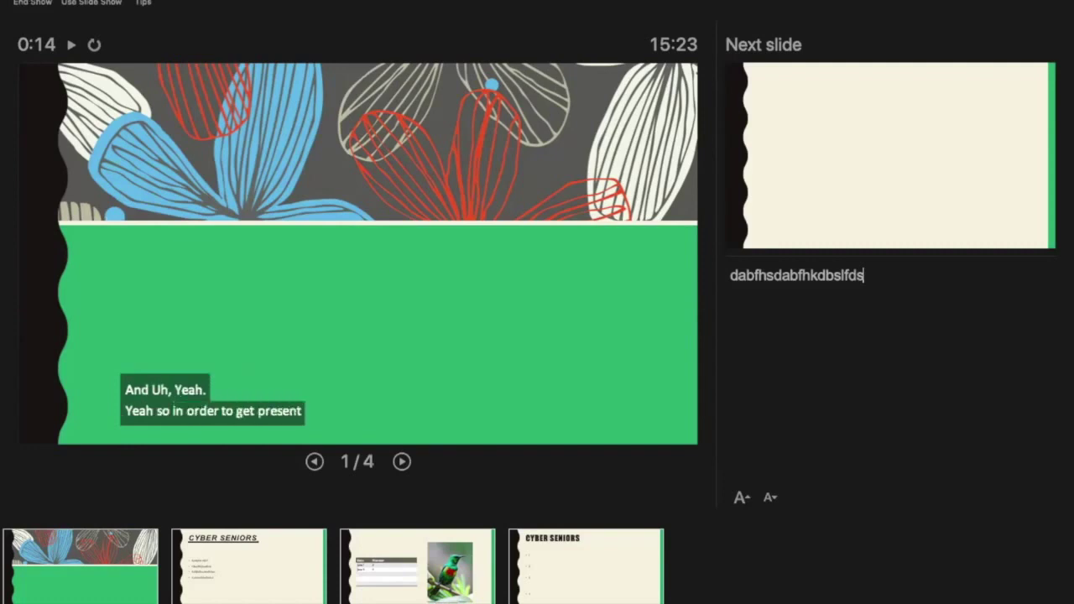
Step: End the slide show and turn on Always Use Subtitles
key("Escape")
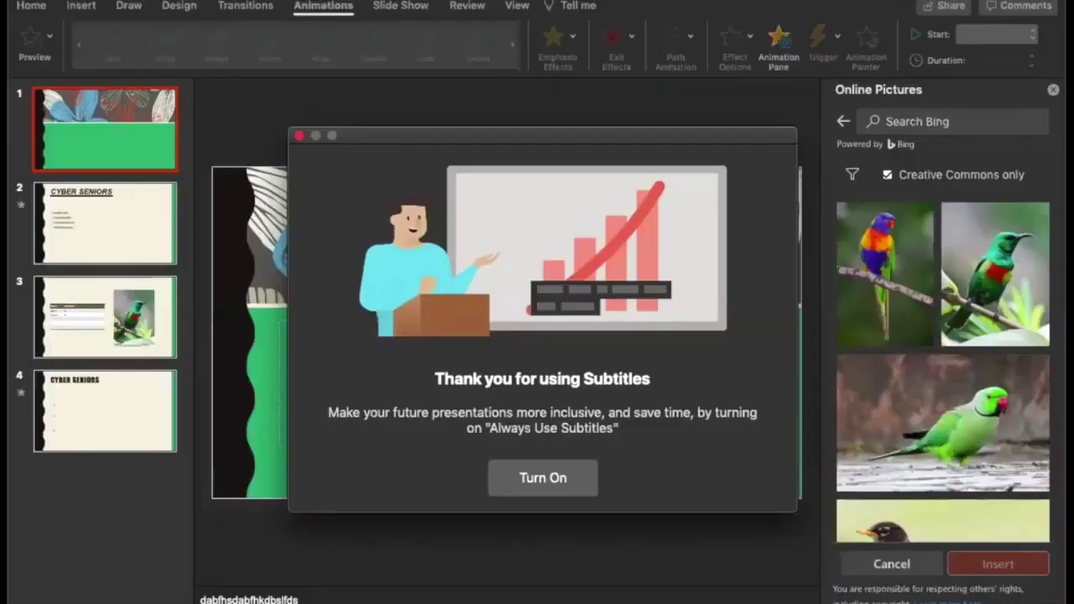
left_click(563, 476)
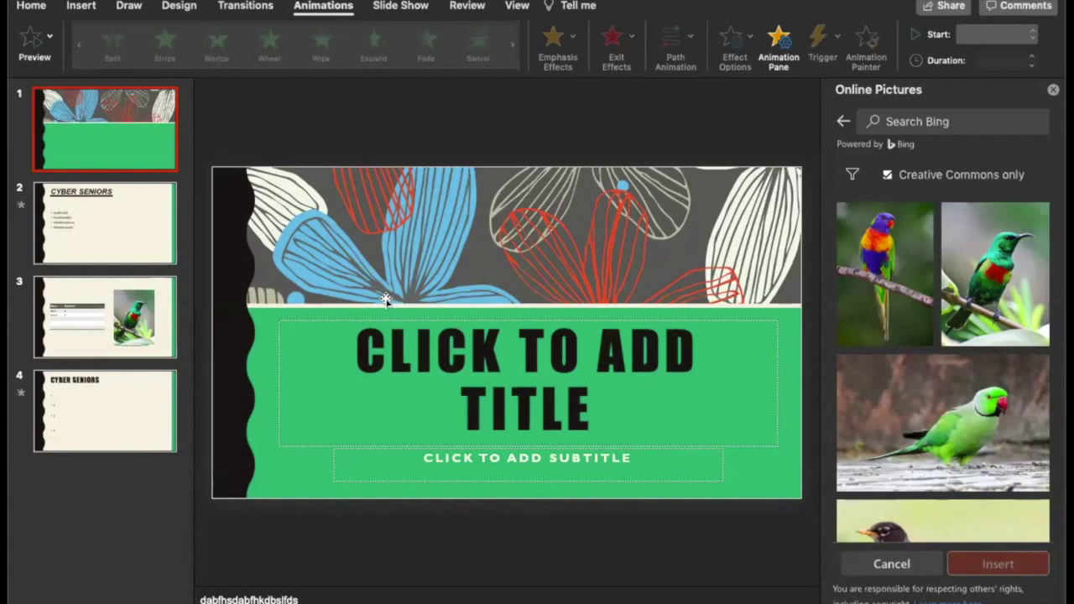
left_click(81, 7)
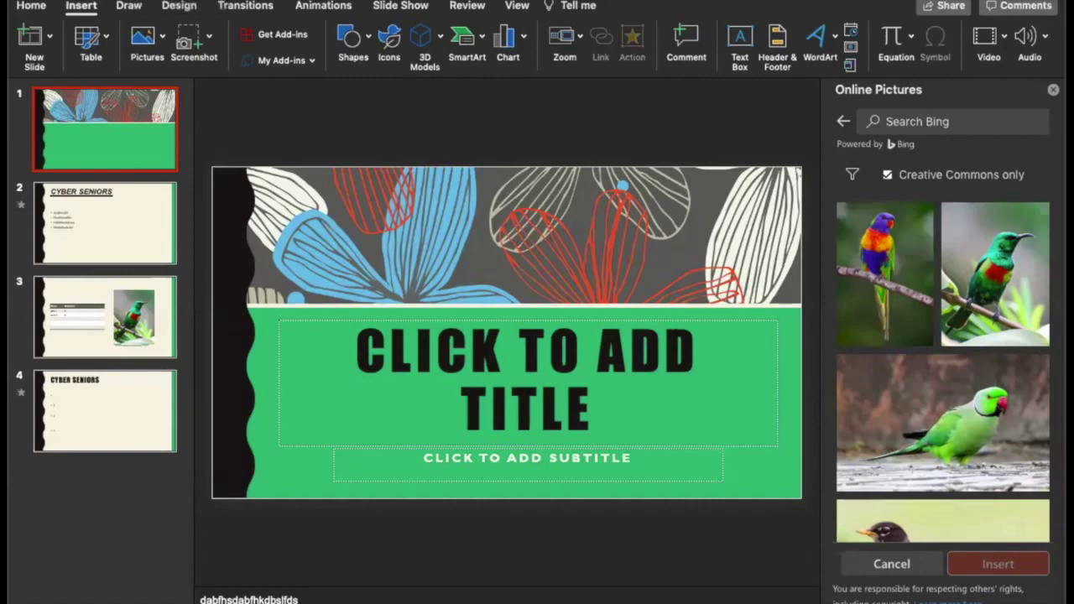
left_click(122, 1)
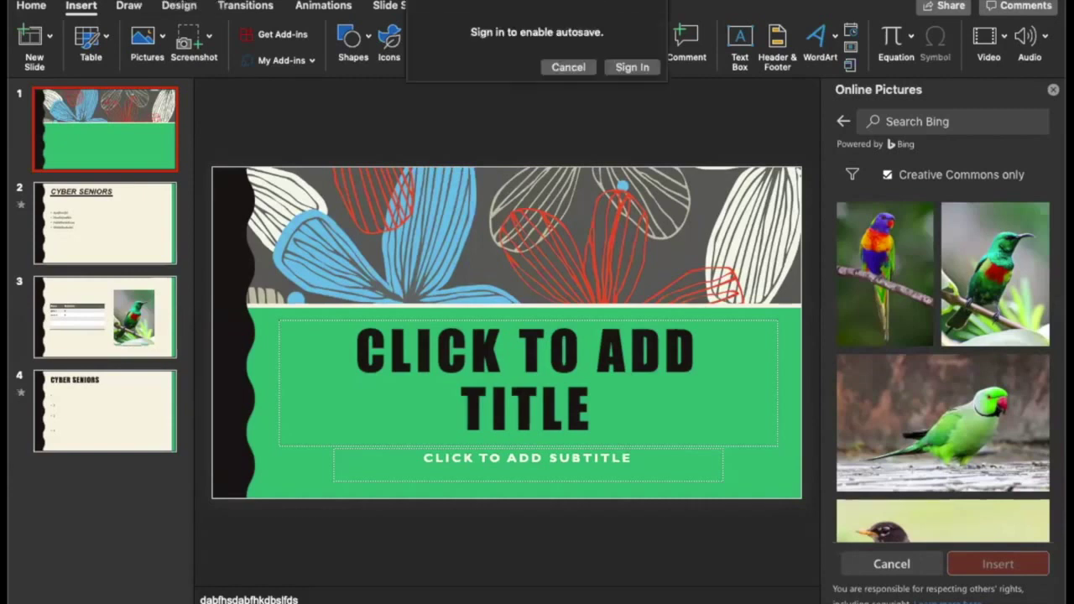
left_click(575, 68)
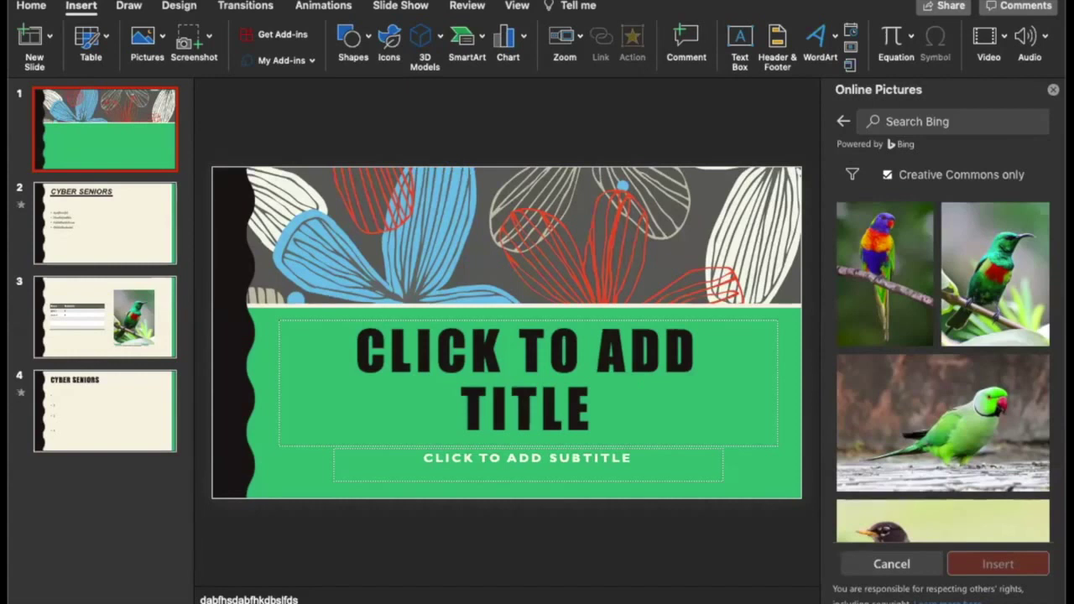
Step: Start exporting the presentation
left_click(125, 0)
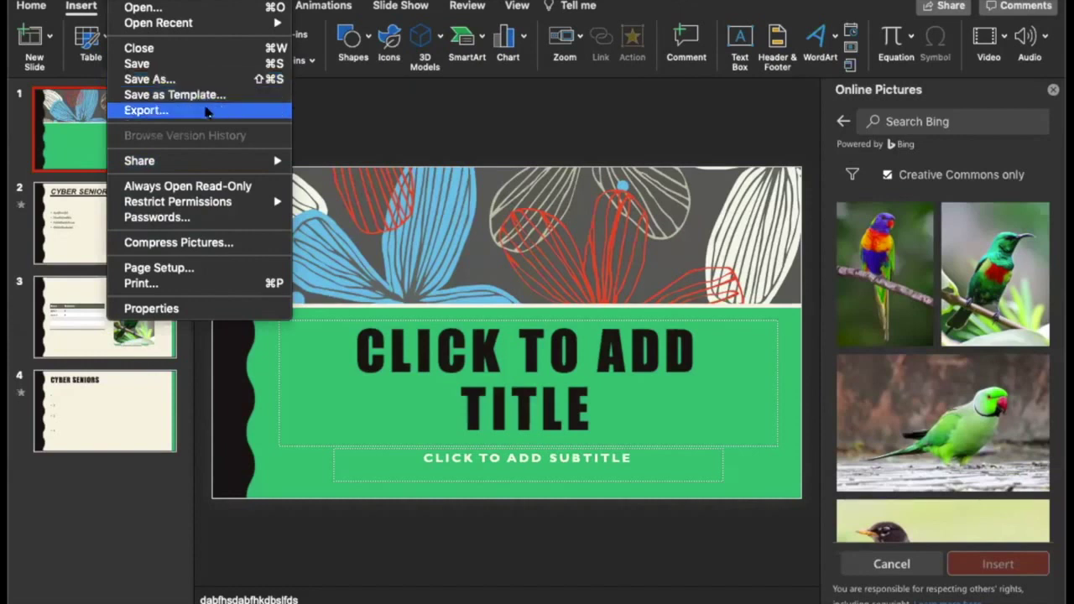
left_click(207, 112)
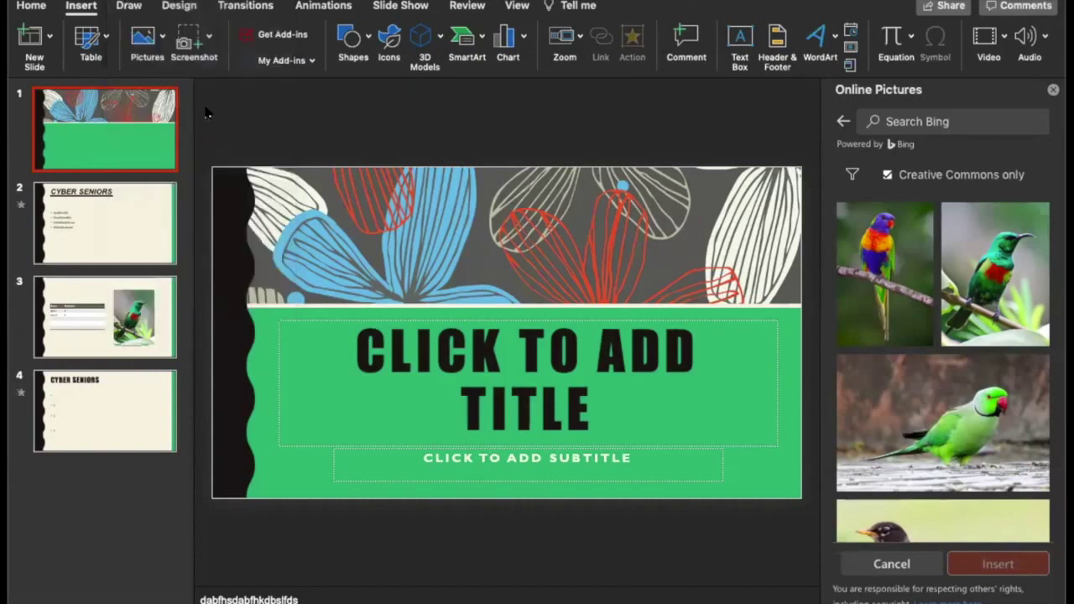